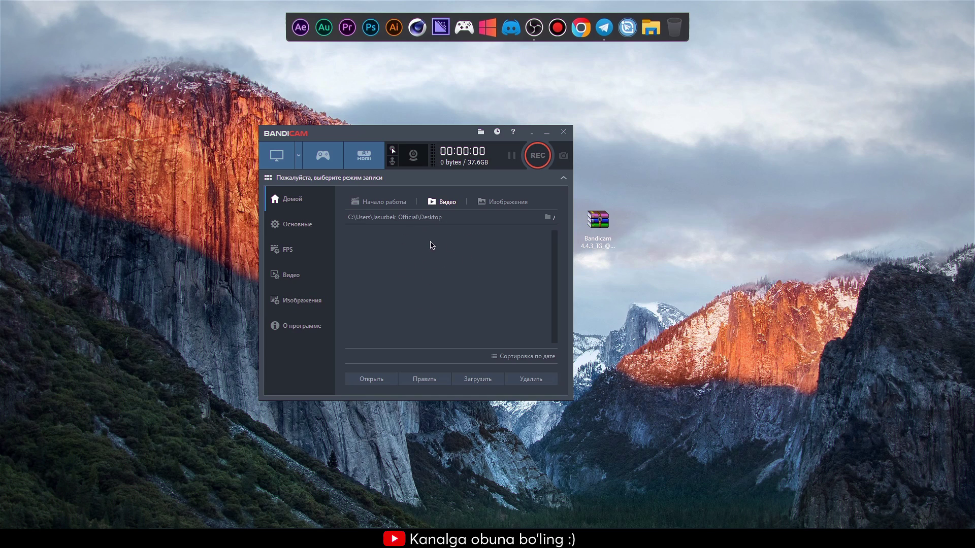
# Step: Go to the General (Основные) settings page, where the output folder is the Desktop
pyautogui.click(300, 230)
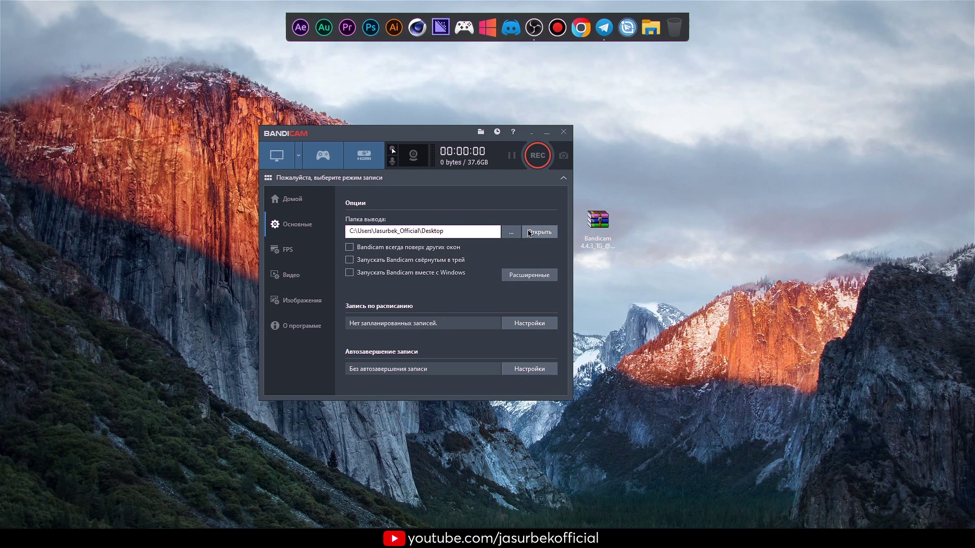
pyautogui.click(511, 232)
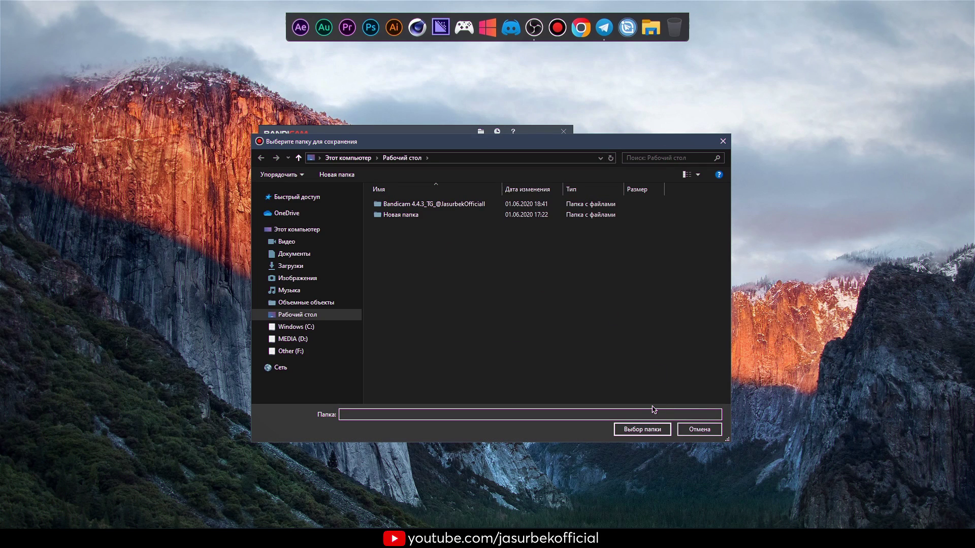
pyautogui.click(433, 217)
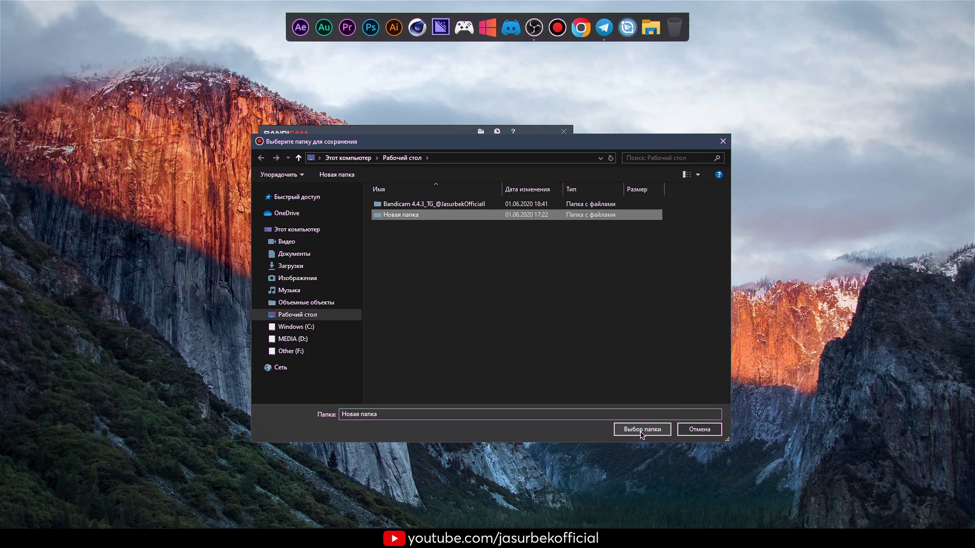
pyautogui.click(501, 344)
pyautogui.click(314, 313)
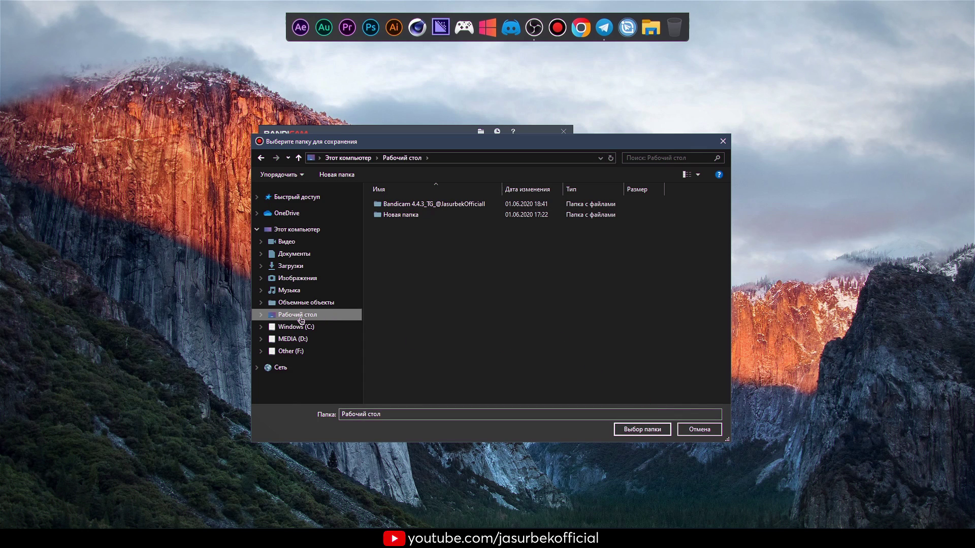
pyautogui.click(652, 432)
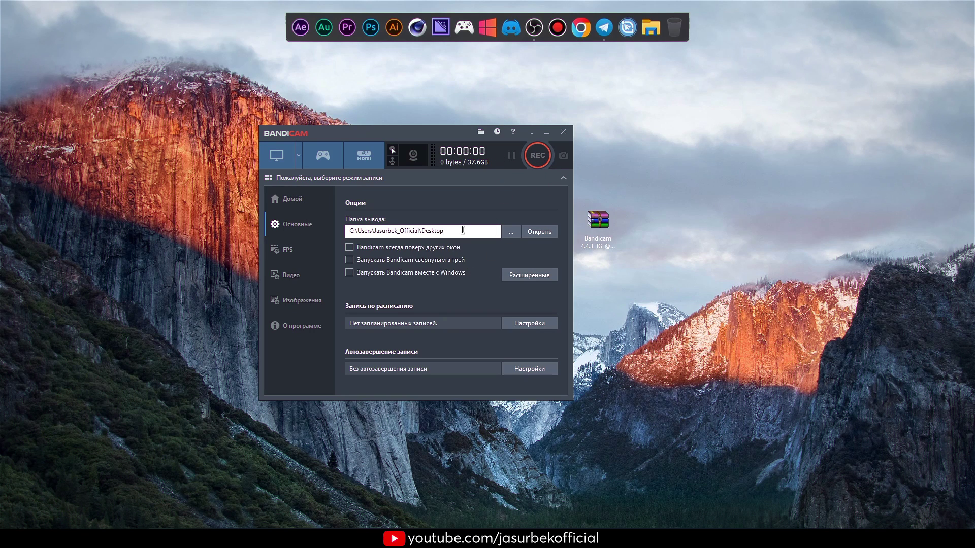
# Step: Leave the on-top, start-minimized and start-with-Windows options unchecked, then bring up advanced settings
pyautogui.click(365, 248)
pyautogui.click(349, 260)
pyautogui.click(350, 272)
pyautogui.click(349, 273)
pyautogui.click(350, 260)
pyautogui.click(350, 248)
pyautogui.click(525, 282)
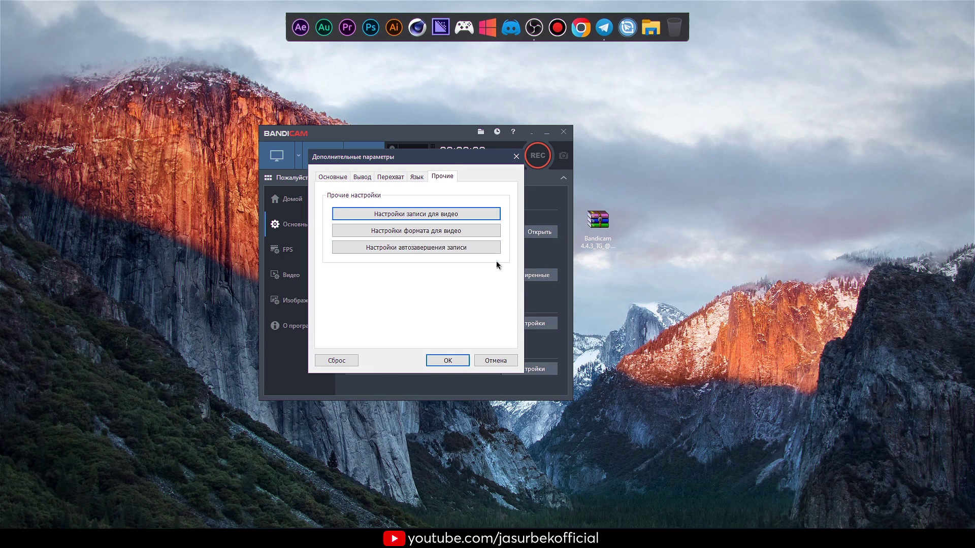
# Step: Show the advanced Output tab with the Desktop folder and 'Video 34.avi' file naming
pyautogui.click(329, 179)
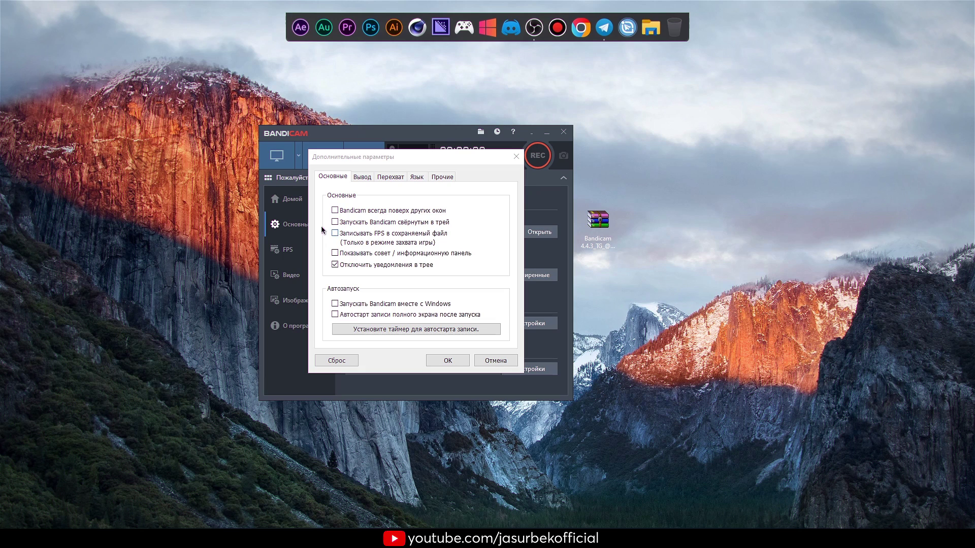
pyautogui.click(362, 177)
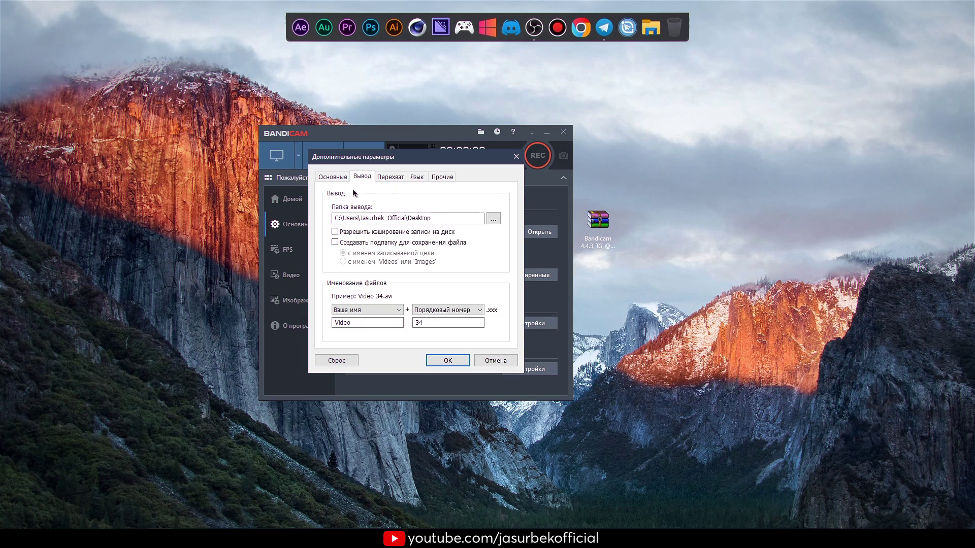
# Step: Change the file number from 34 to 1 so recordings are named 'Video 1.avi'
pyautogui.click(447, 215)
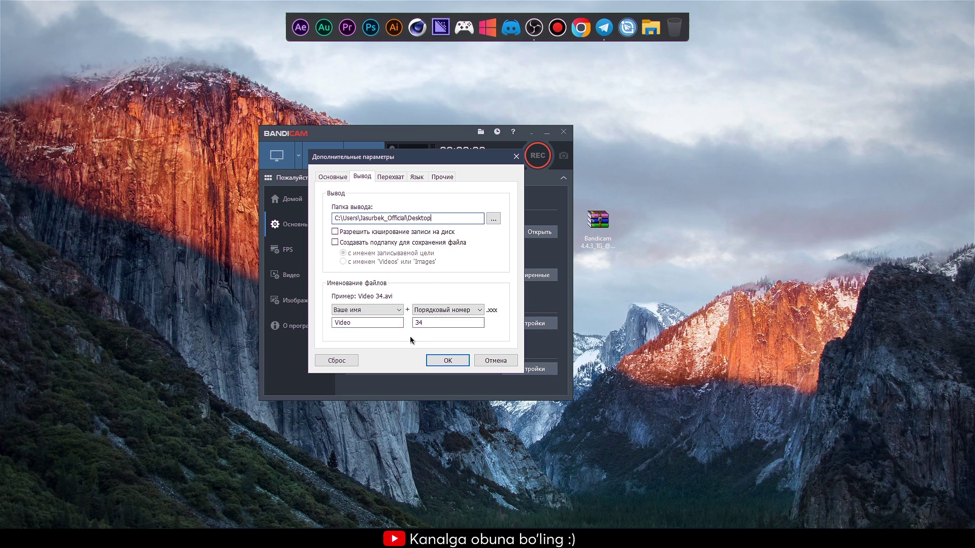
pyautogui.doubleClick(379, 323)
pyautogui.doubleClick(439, 322)
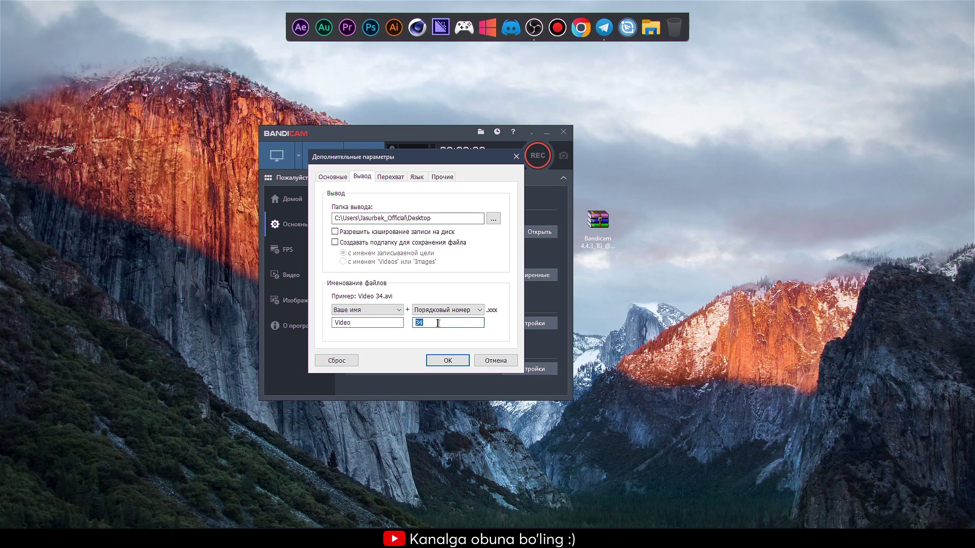
pyautogui.write('1')
pyautogui.click(389, 177)
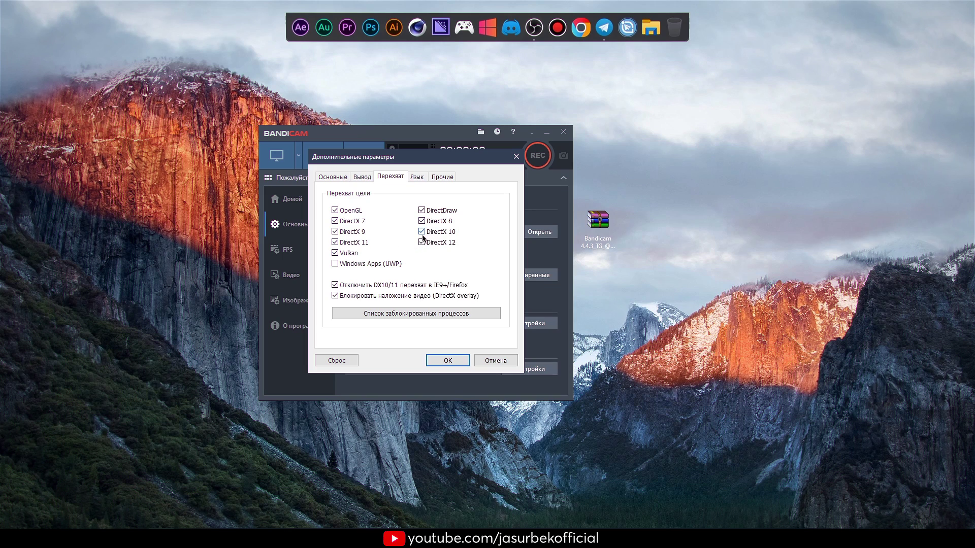
# Step: Keep the interface language as Русский and switch to the Прочие (Other) settings page
pyautogui.click(416, 177)
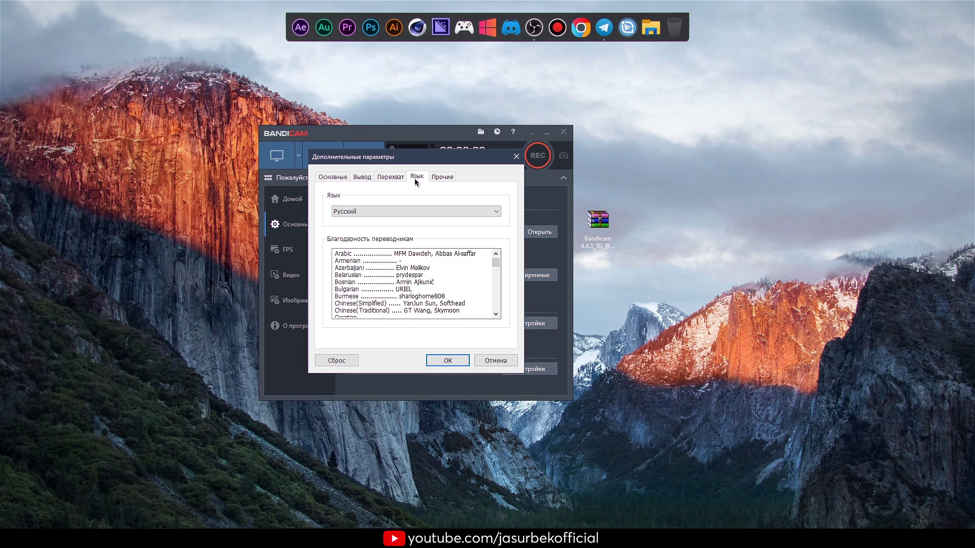
pyautogui.click(384, 213)
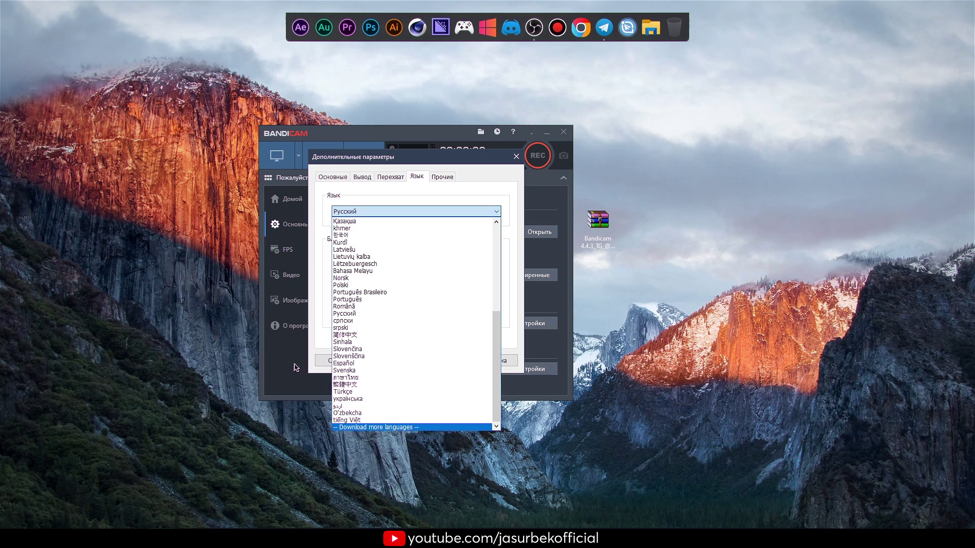
pyautogui.click(394, 196)
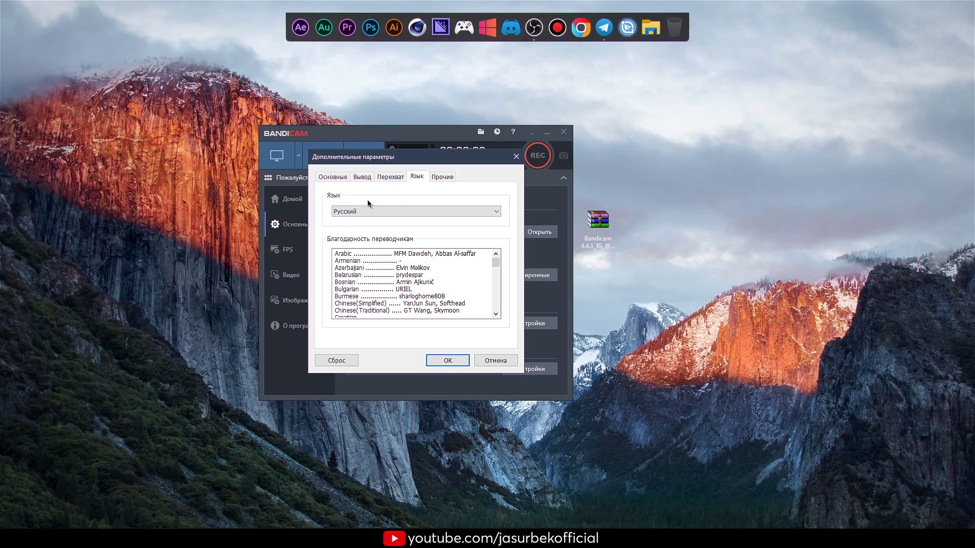
pyautogui.click(442, 177)
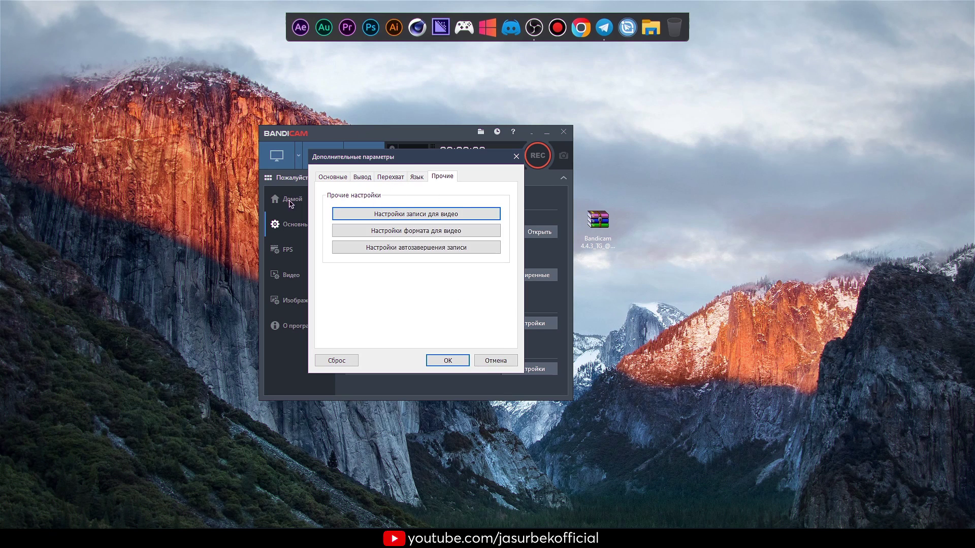
# Step: Open 'Настройки записи для видео' from the Other tab
pyautogui.click(430, 218)
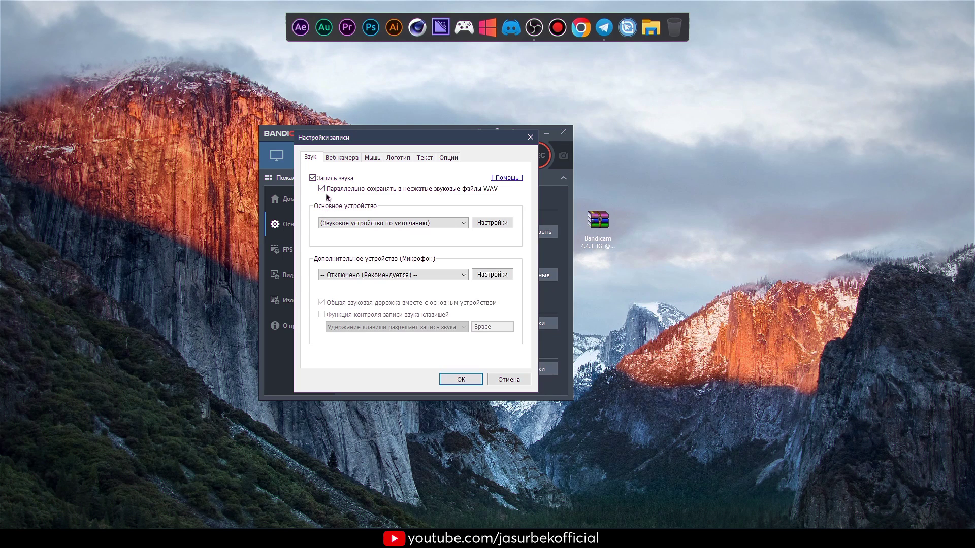
# Step: Set Realtek speakers as main device and add the Samson microphone on its own track
pyautogui.click(357, 224)
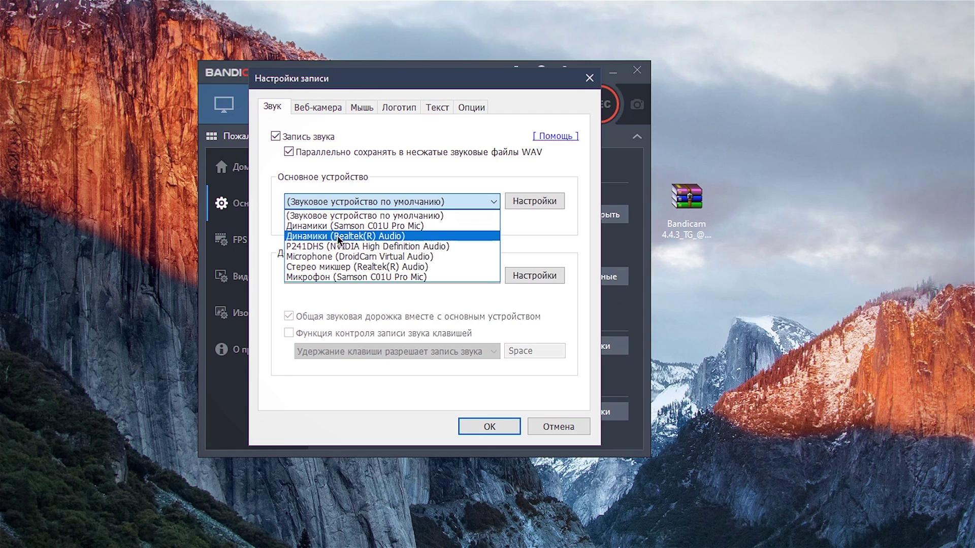
pyautogui.click(339, 237)
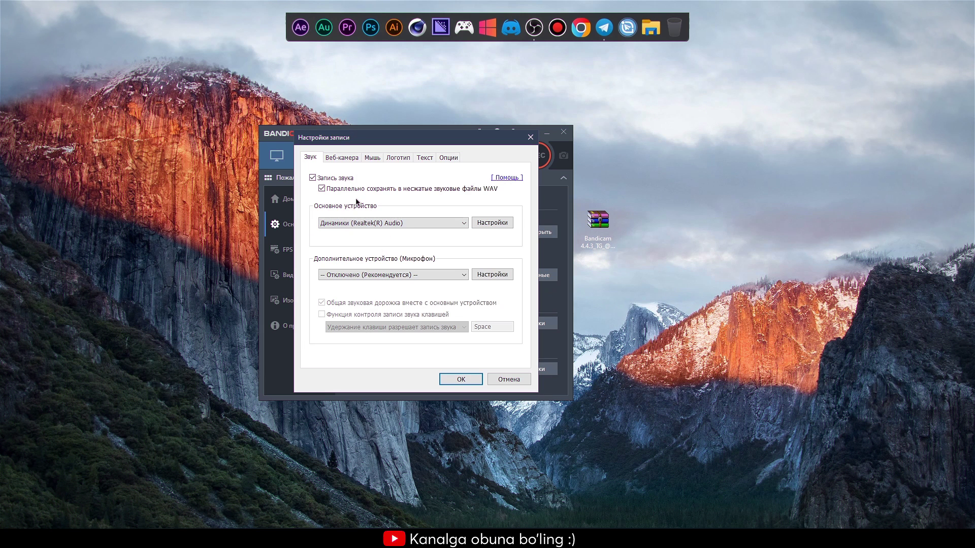
pyautogui.click(354, 223)
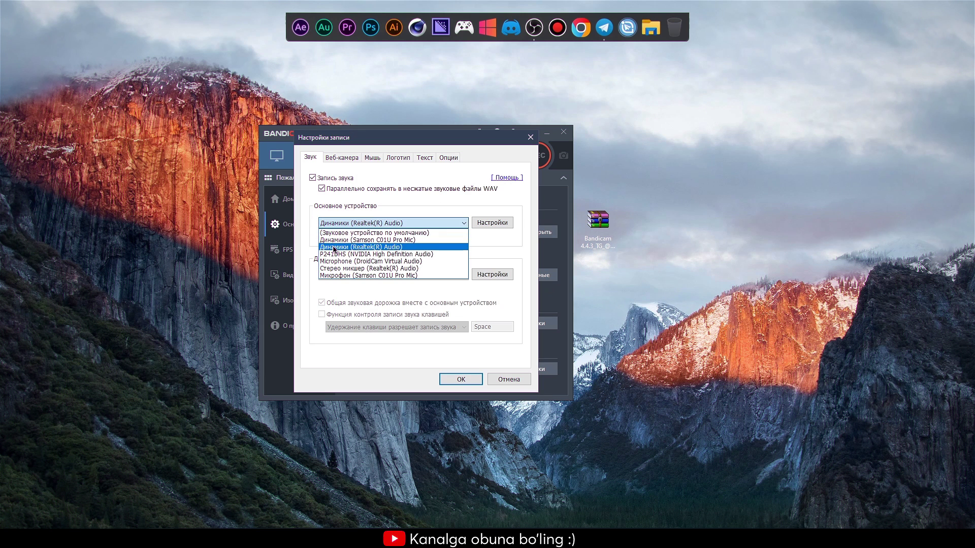
pyautogui.click(396, 247)
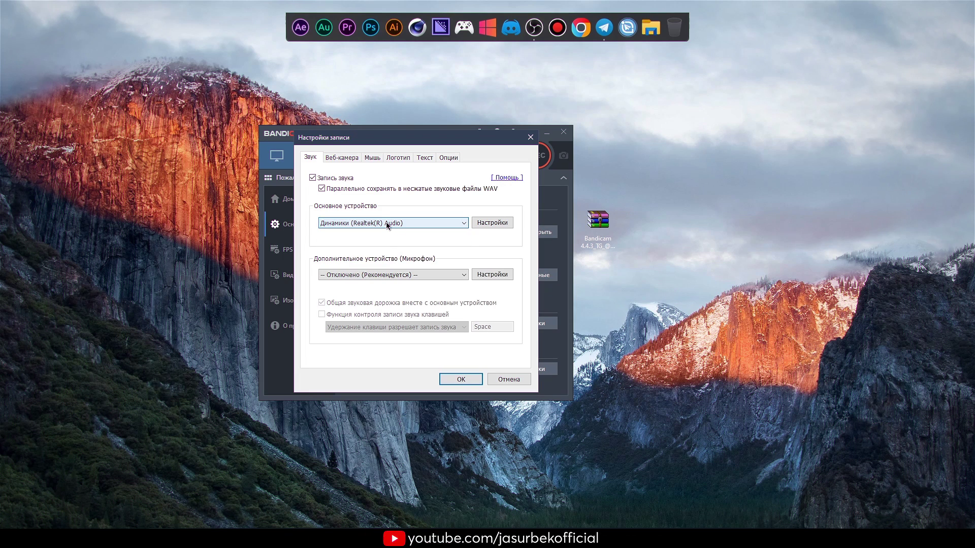
pyautogui.click(387, 224)
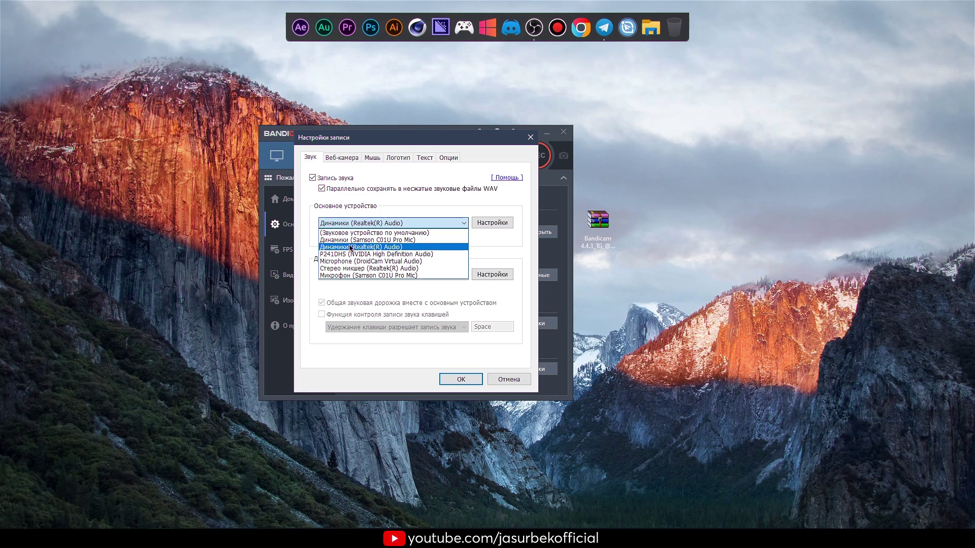
pyautogui.click(331, 248)
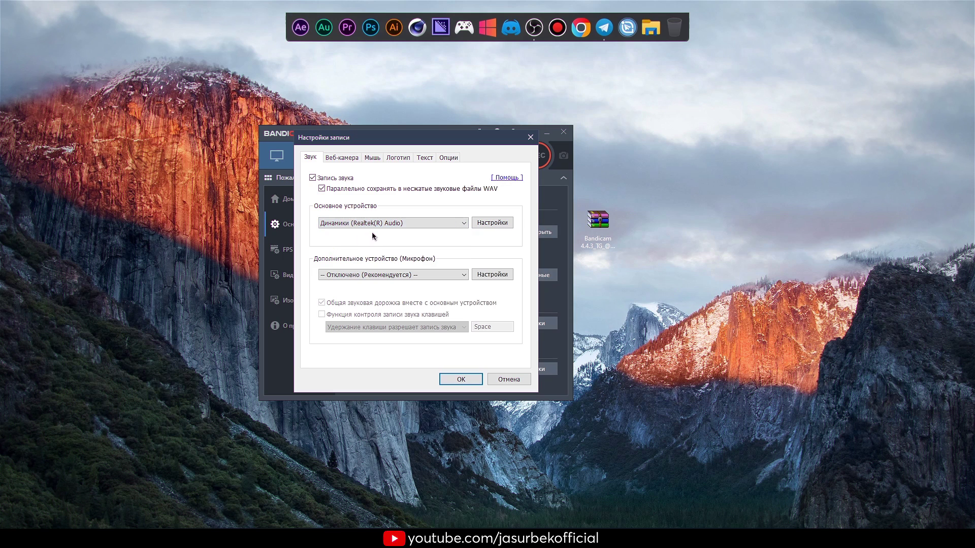
pyautogui.click(358, 227)
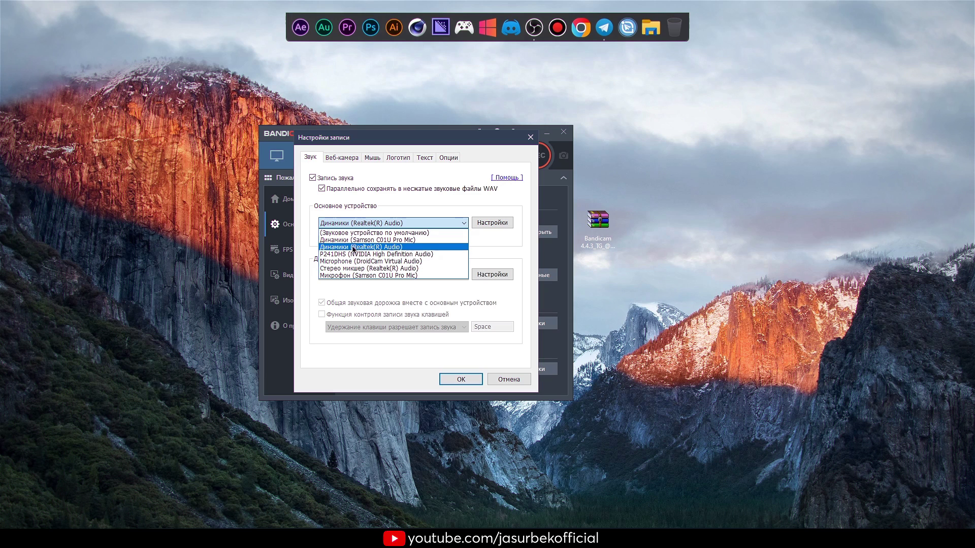
pyautogui.click(333, 248)
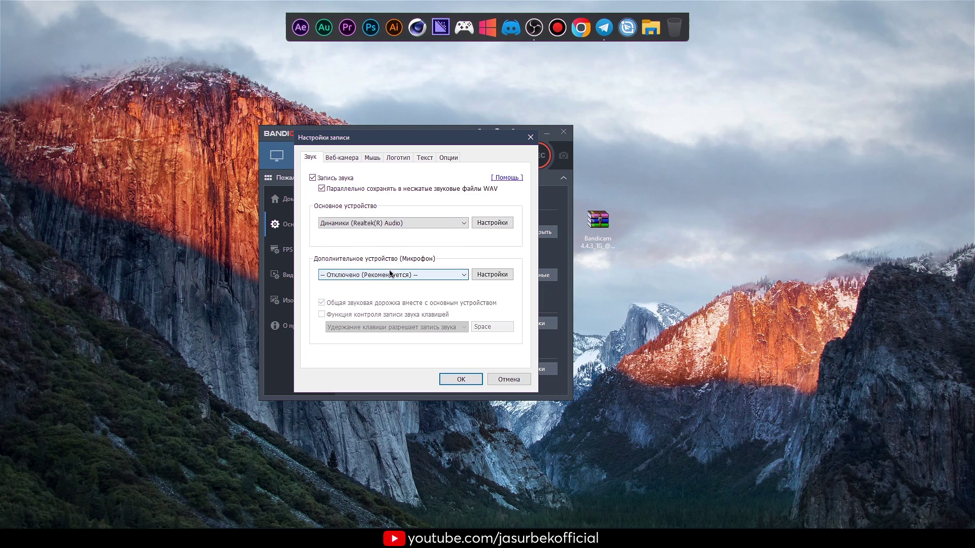
pyautogui.click(374, 277)
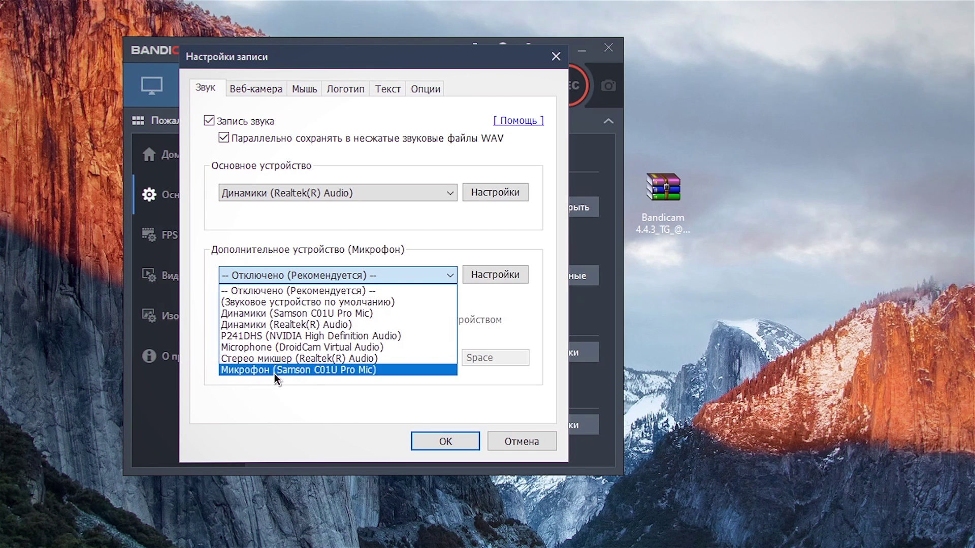
pyautogui.click(275, 370)
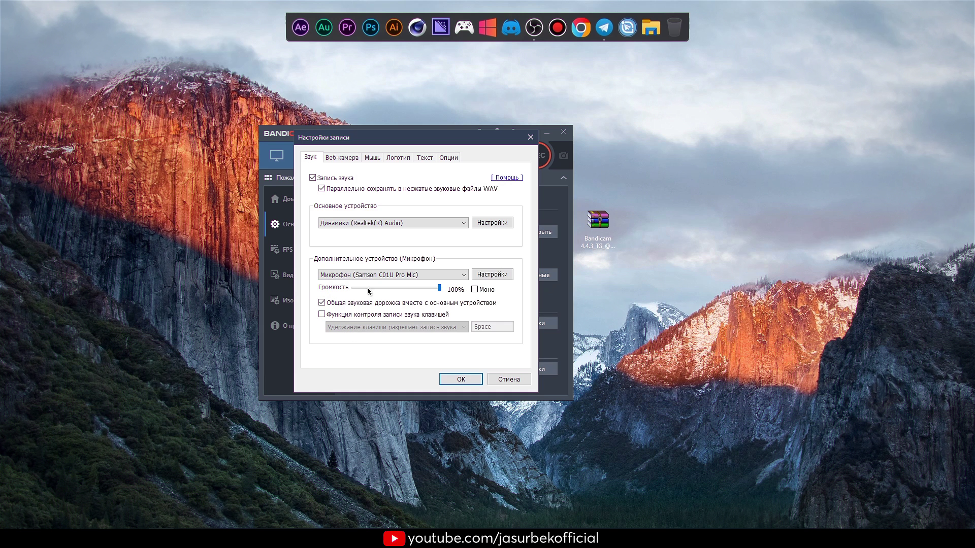
pyautogui.click(321, 303)
# Step: Disable the extra microphone and make Микрофон (Samson C01U Pro Mic) the main sound device
pyautogui.click(369, 275)
pyautogui.scroll(7, 369, 275)
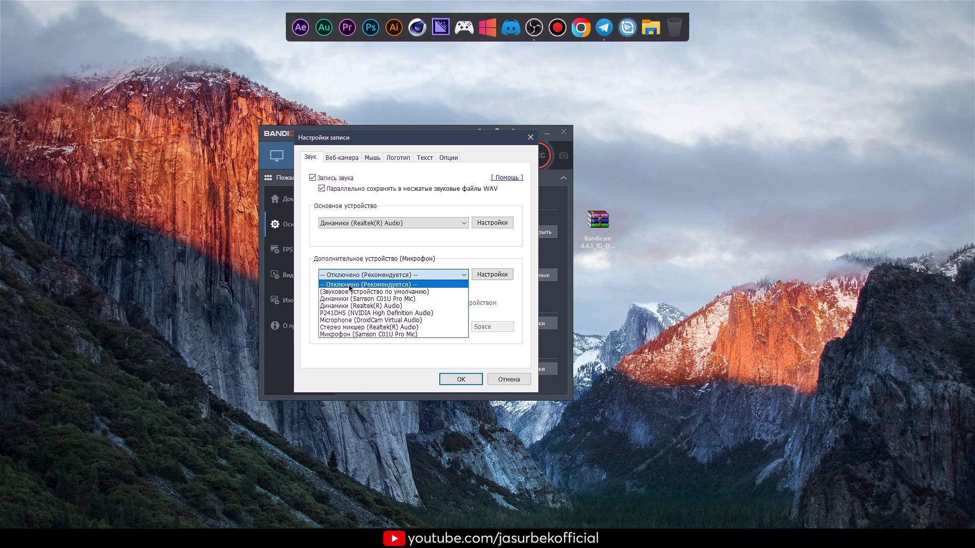
pyautogui.click(349, 285)
pyautogui.click(380, 223)
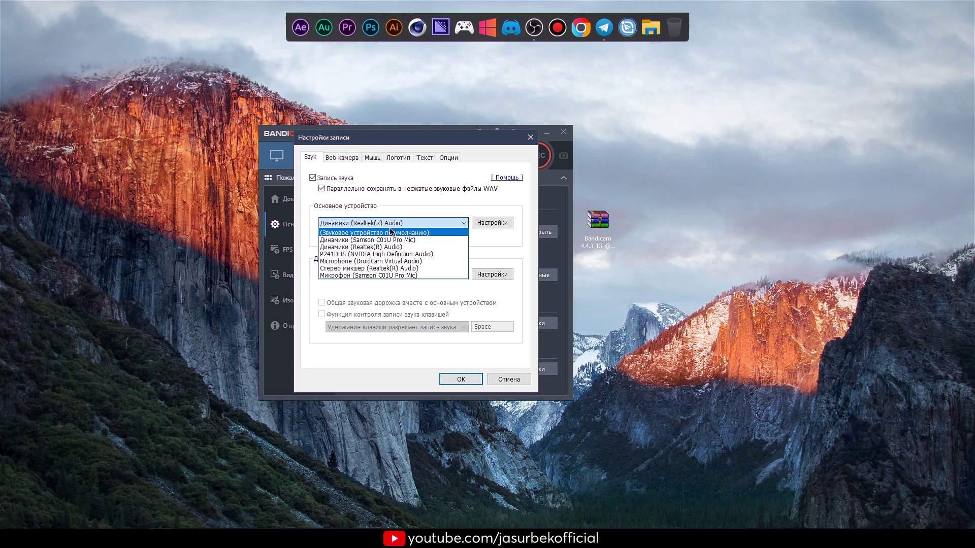
pyautogui.click(379, 276)
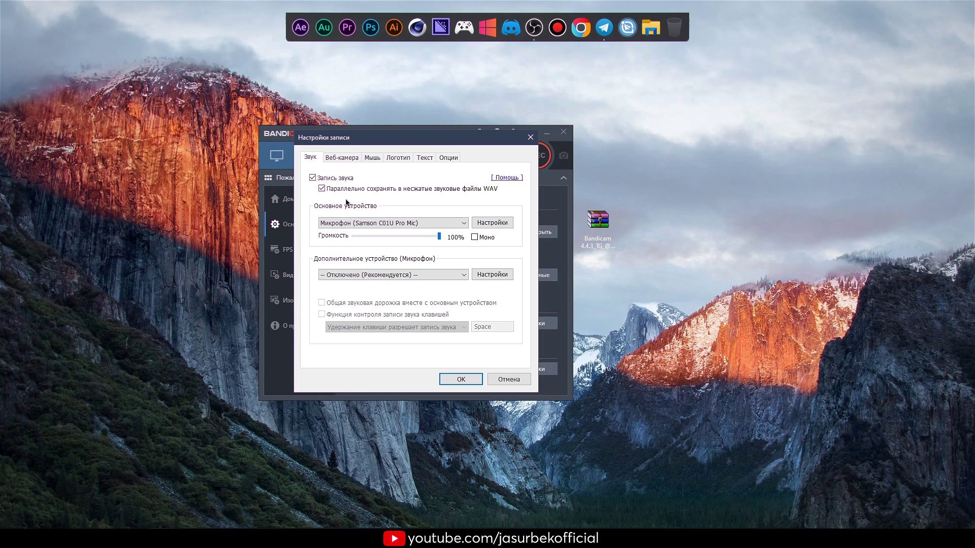
pyautogui.click(350, 161)
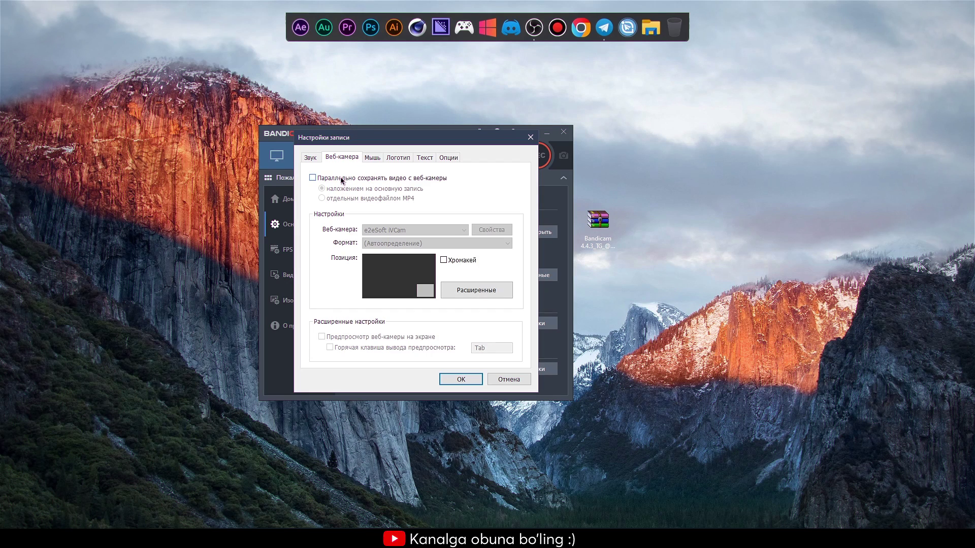
# Step: Enable parallel webcam saving with e2eSoft iVCam as the webcam, then open its preview settings
pyautogui.click(342, 179)
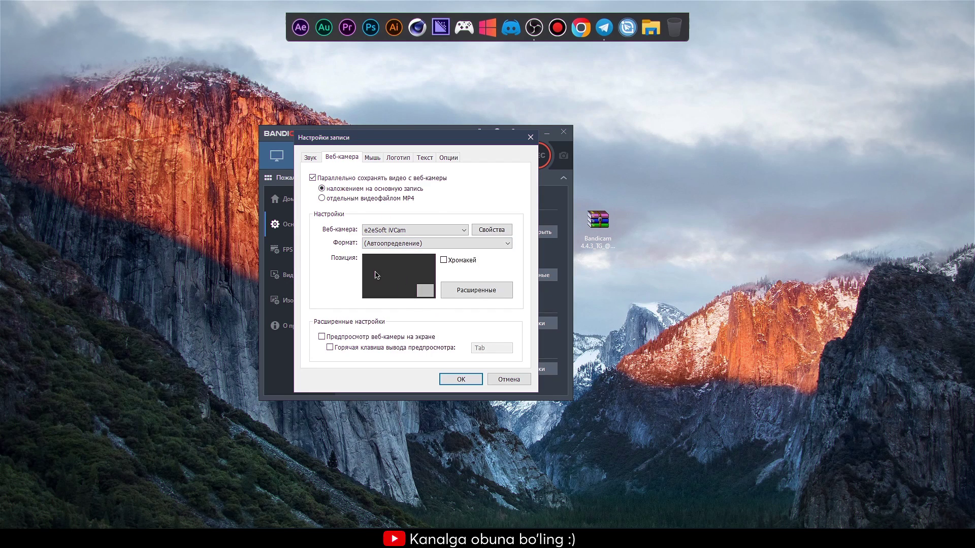
pyautogui.click(392, 230)
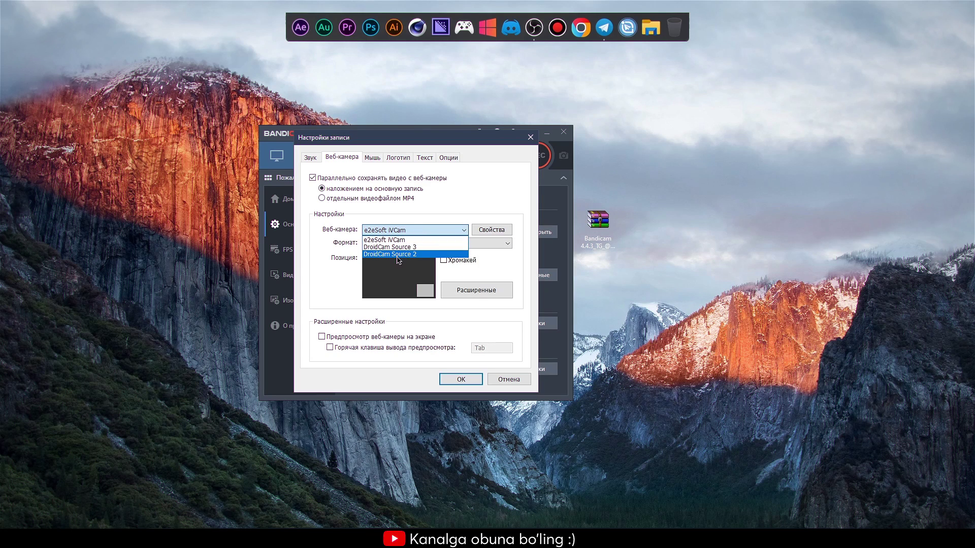
pyautogui.click(391, 247)
pyautogui.click(394, 232)
pyautogui.click(399, 254)
pyautogui.click(402, 231)
pyautogui.click(386, 240)
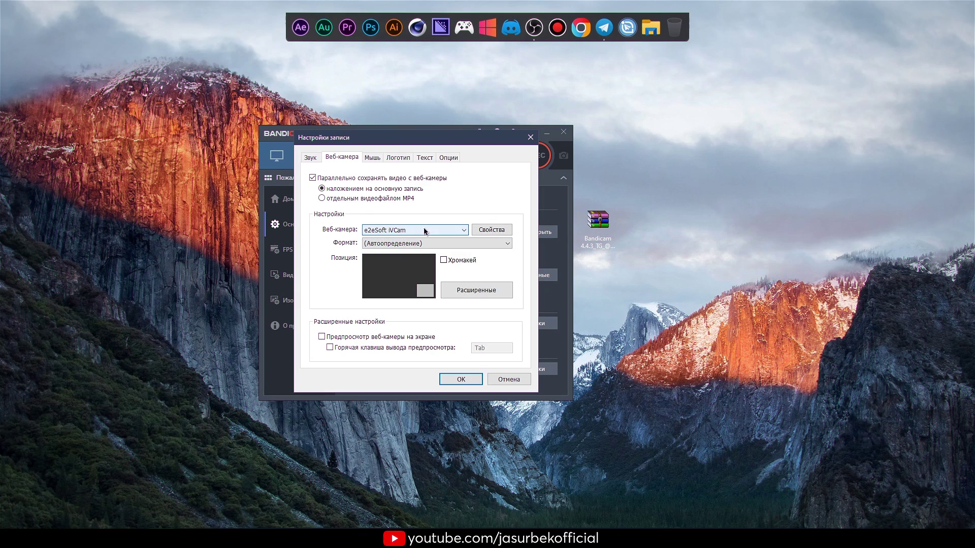
pyautogui.click(379, 232)
pyautogui.click(386, 239)
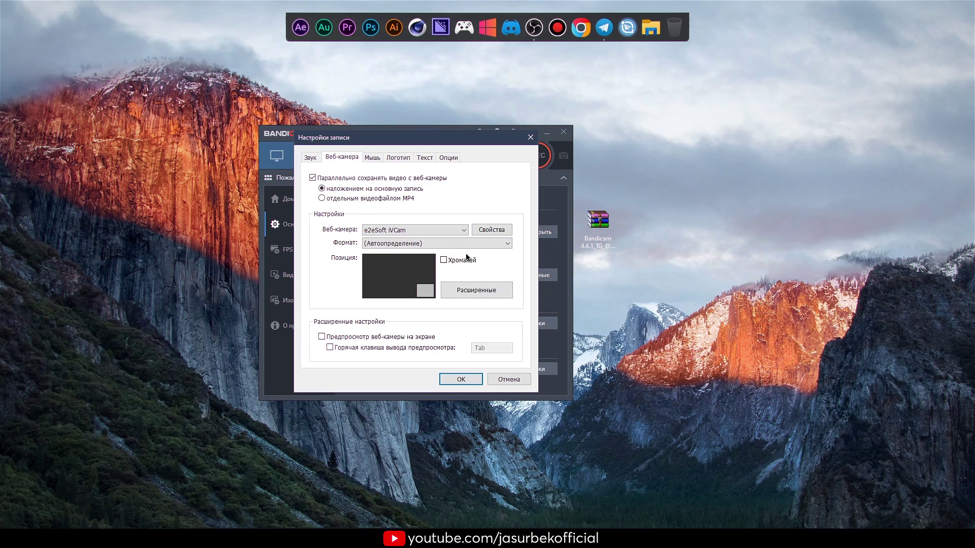
pyautogui.click(406, 285)
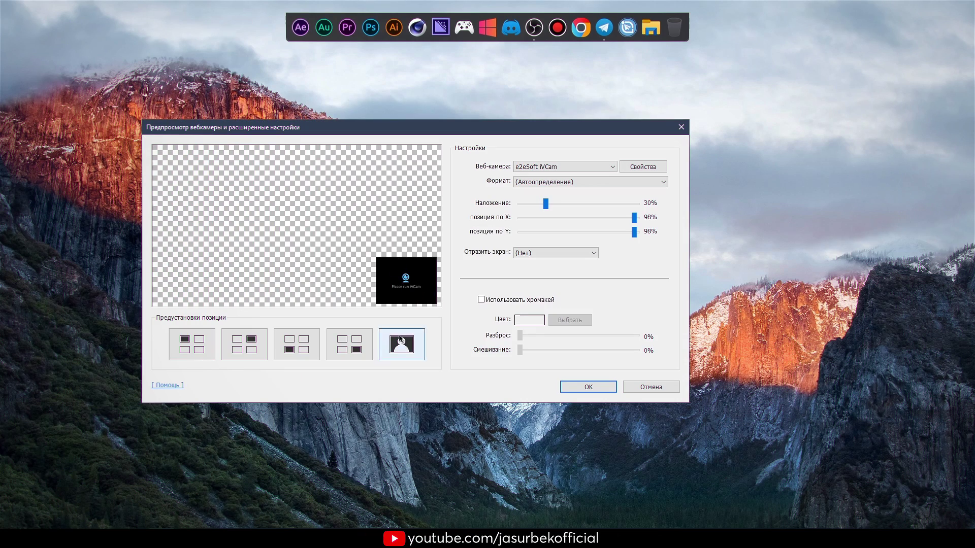
# Step: Try each webcam overlay position preset, including full frame, and slide it to the left edge
pyautogui.click(298, 350)
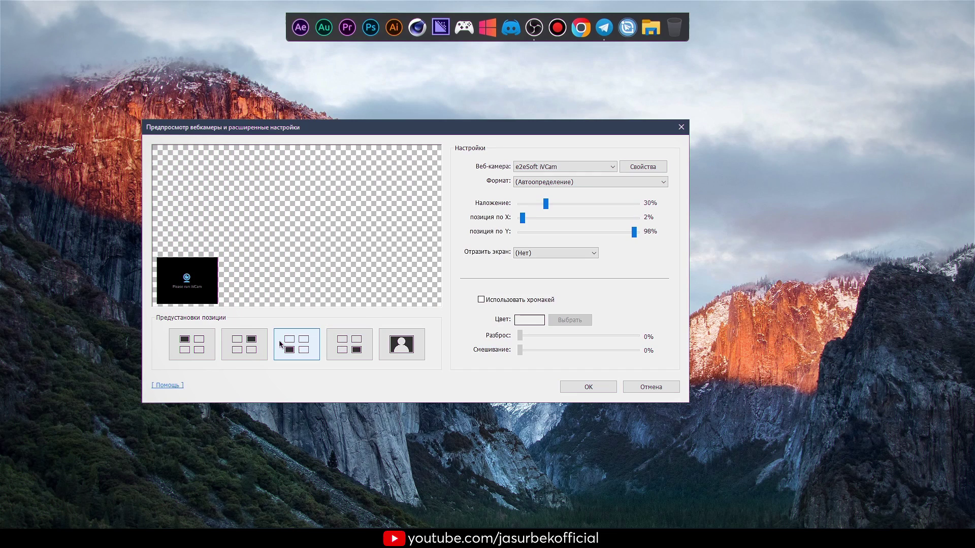
pyautogui.click(244, 344)
pyautogui.click(192, 344)
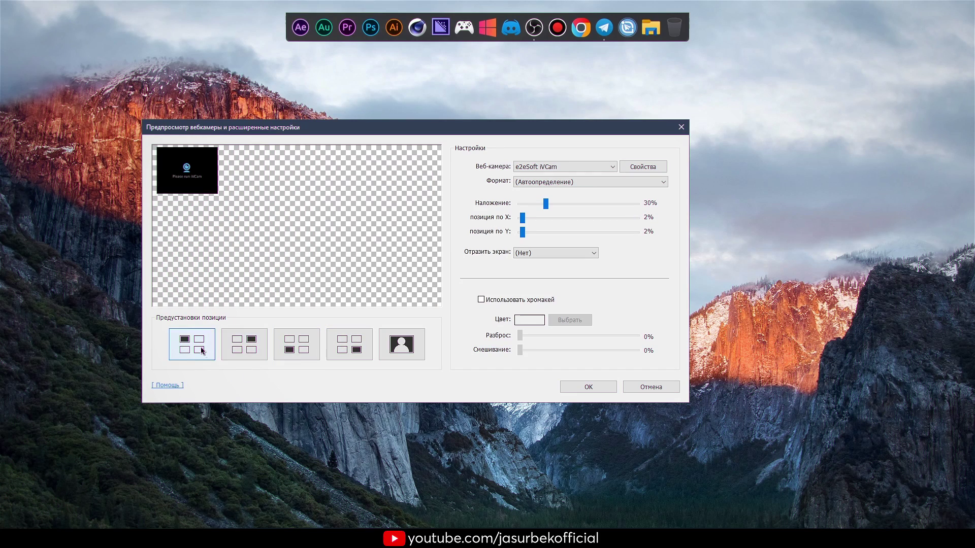
pyautogui.click(243, 350)
pyautogui.click(283, 347)
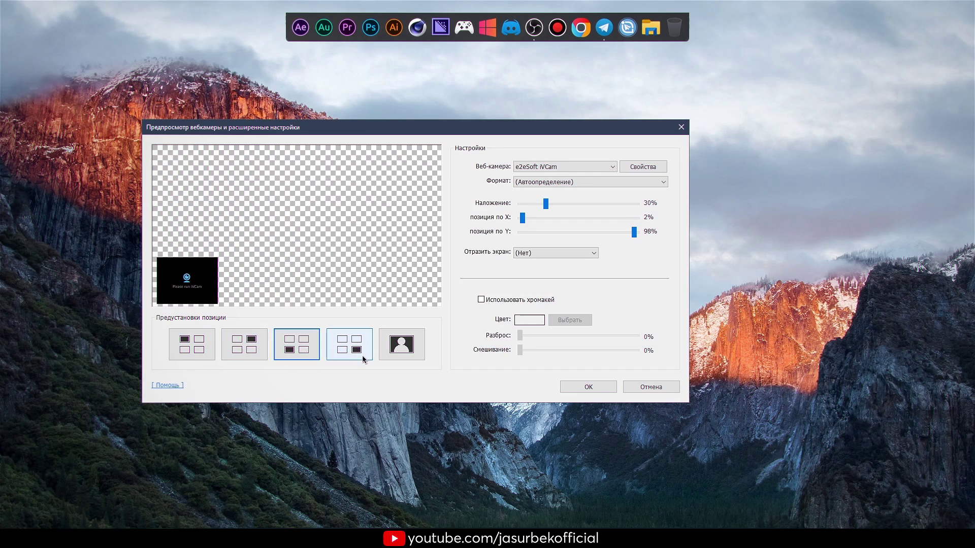
pyautogui.click(338, 349)
pyautogui.click(399, 344)
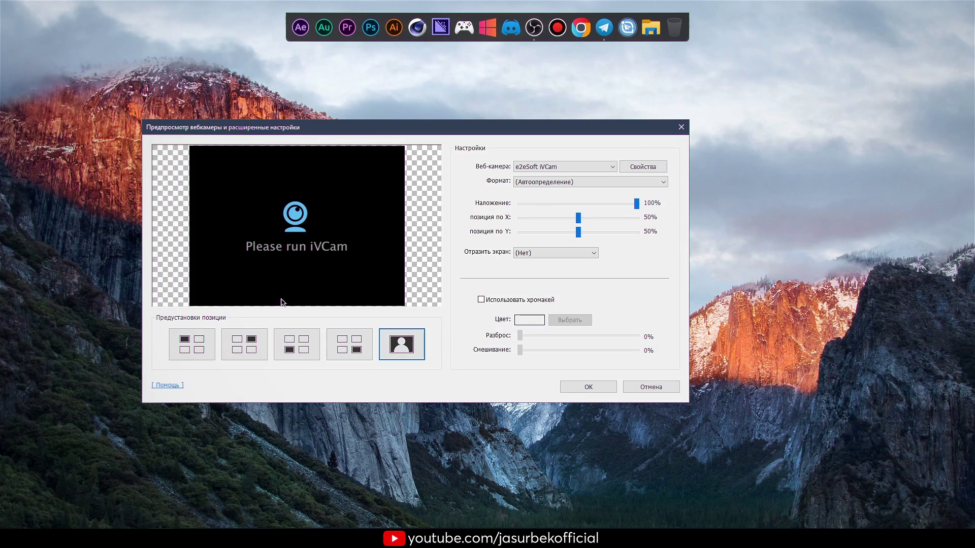
pyautogui.moveTo(577, 217); pyautogui.dragTo(505, 218)
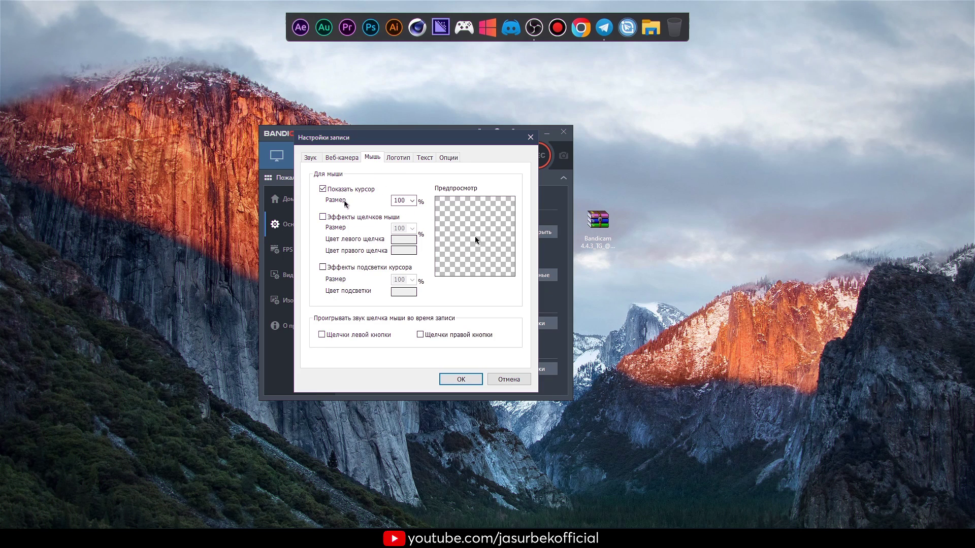
# Step: Keep Показать курсор on, leave click and highlight effects off, and tick Щелчки левой кнопки
pyautogui.click(322, 189)
pyautogui.click(323, 189)
pyautogui.click(323, 217)
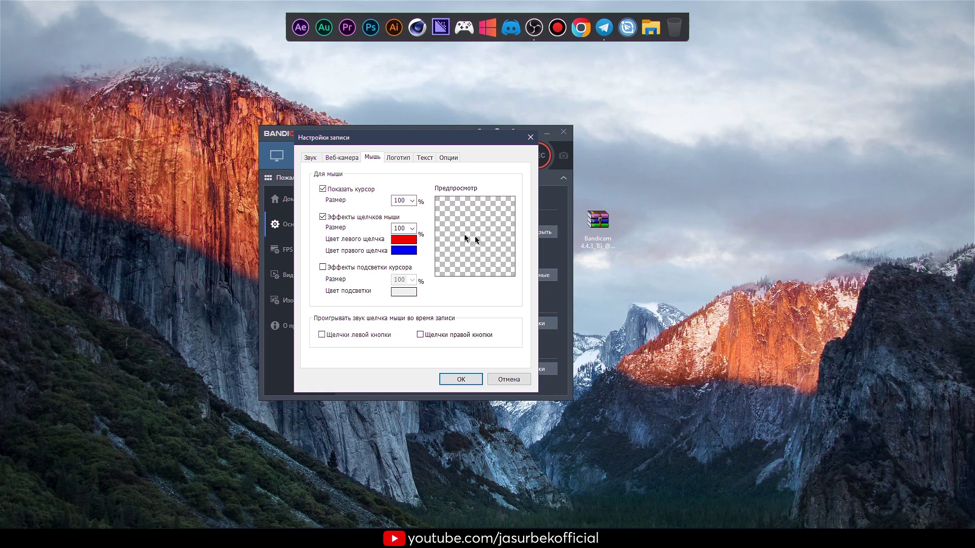
pyautogui.click(323, 268)
pyautogui.click(323, 267)
pyautogui.click(323, 217)
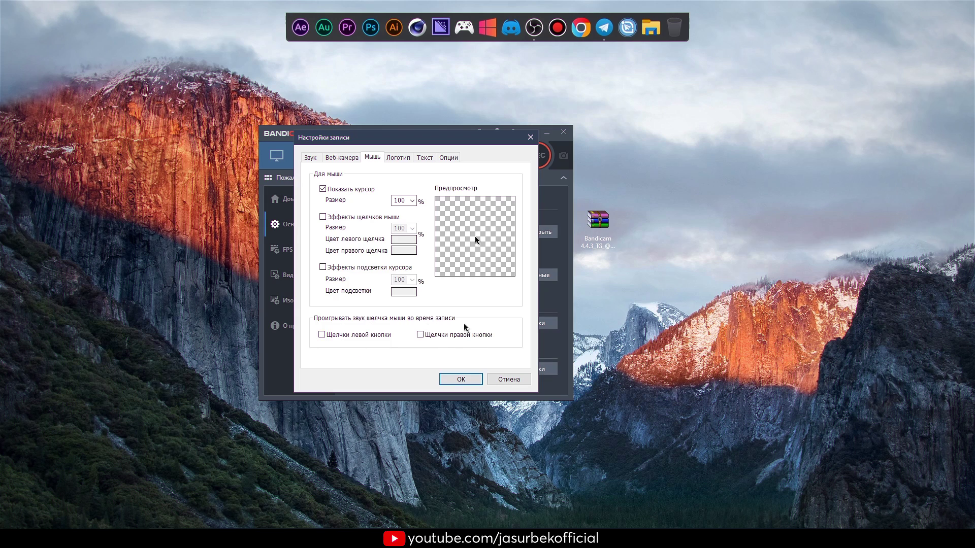
pyautogui.click(326, 339)
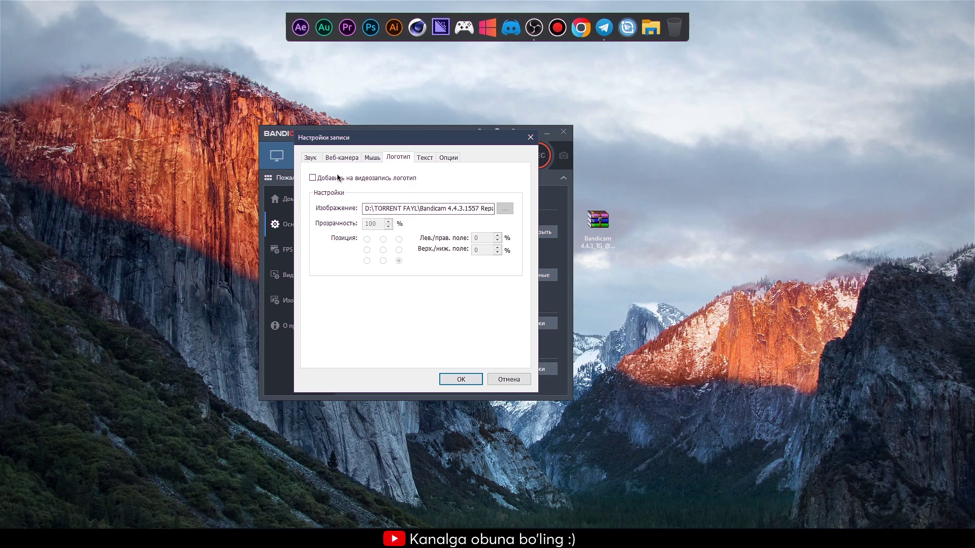
# Step: Load sample.png as the logo image, then leave the logo overlay off and show the Текст settings
pyautogui.click(313, 179)
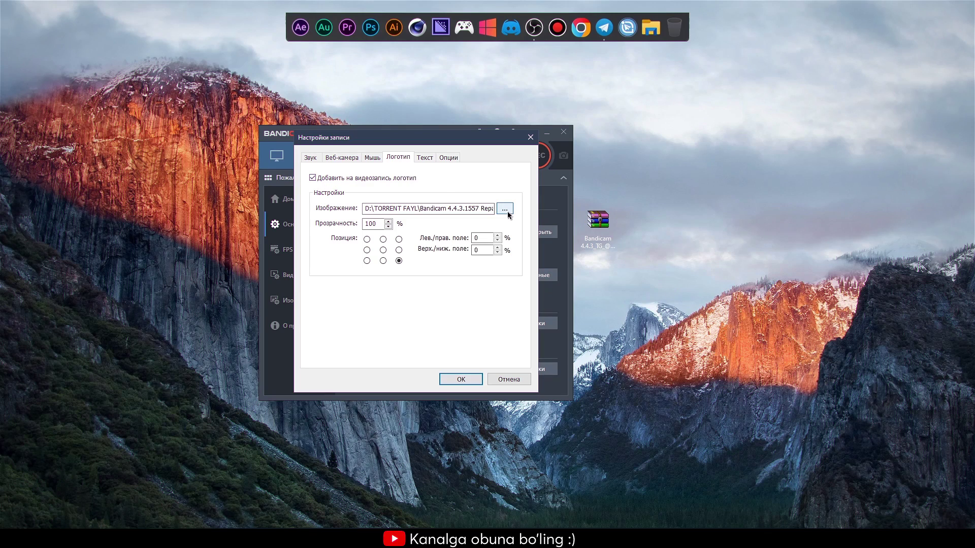
pyautogui.click(502, 207)
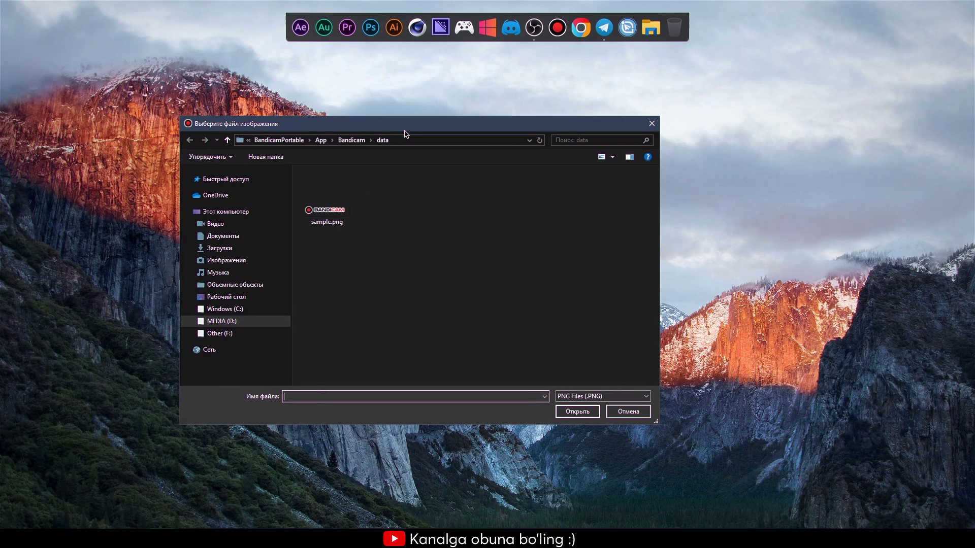
pyautogui.click(329, 217)
pyautogui.doubleClick(329, 217)
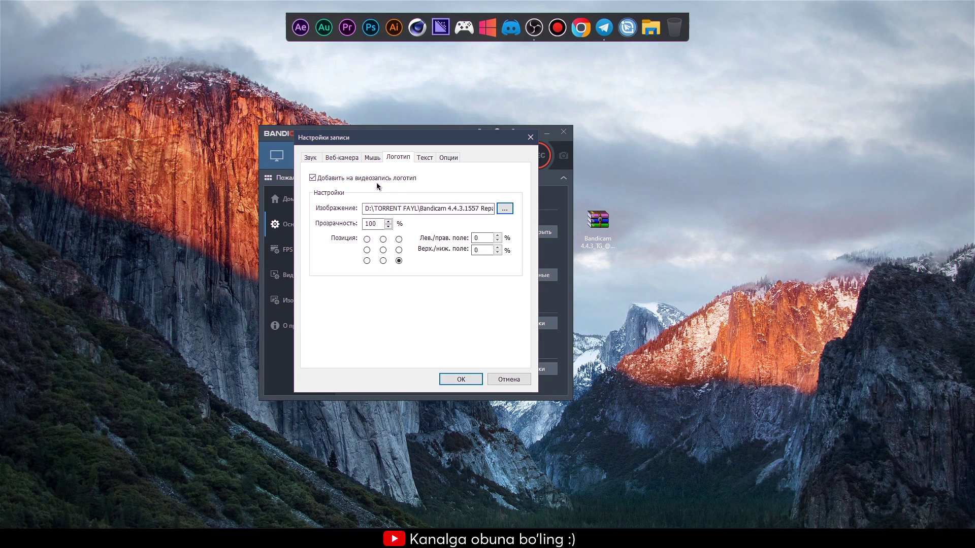
pyautogui.click(312, 178)
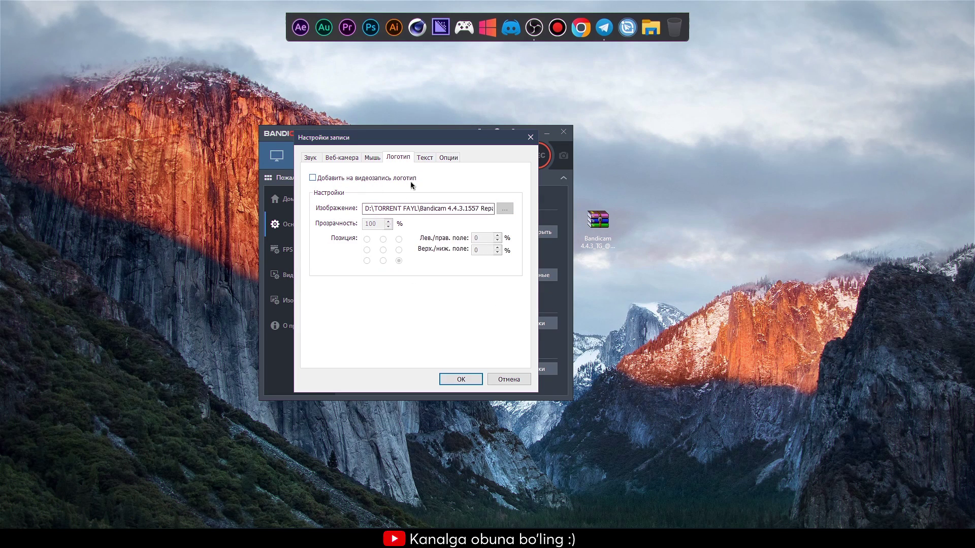
pyautogui.click(425, 160)
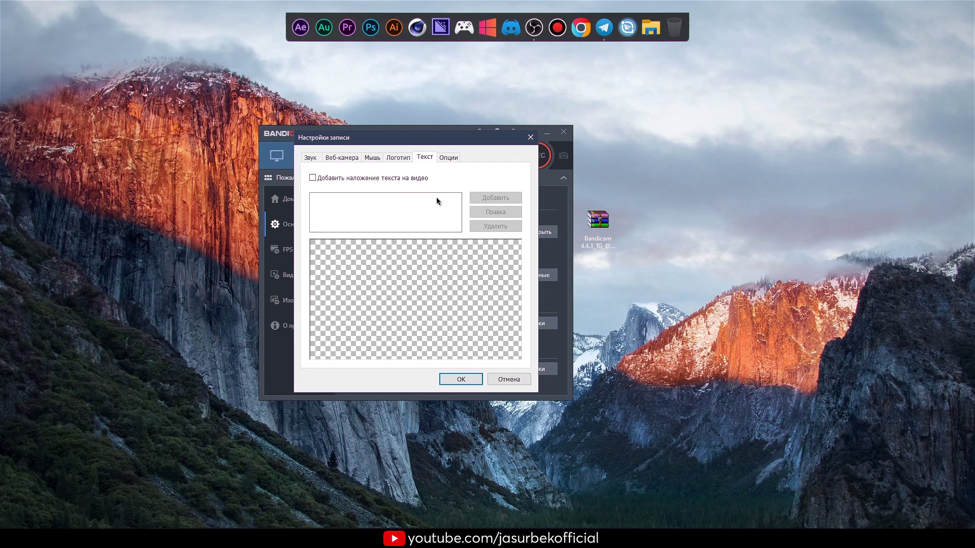
# Step: On the Опции tab, set Приоритет записи to Выше среднего
pyautogui.click(443, 158)
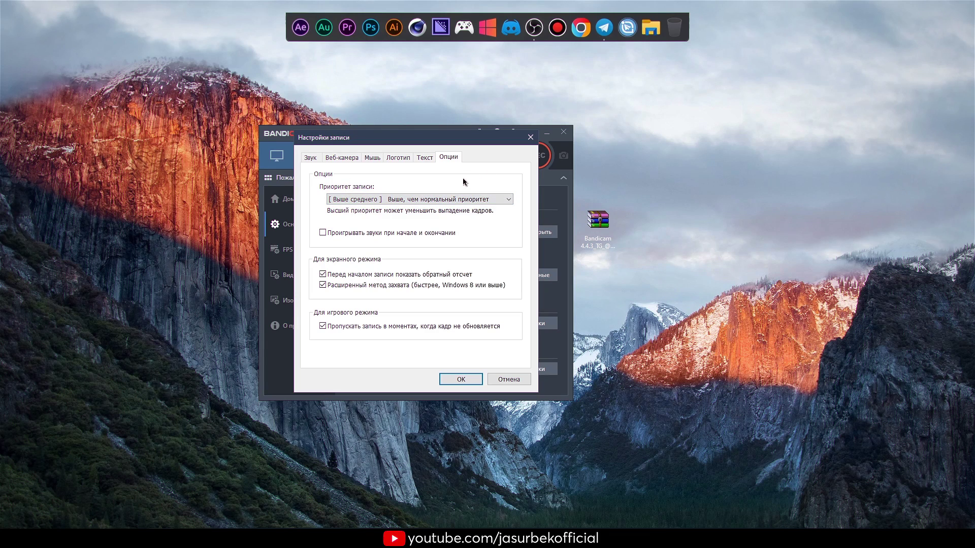
pyautogui.click(367, 199)
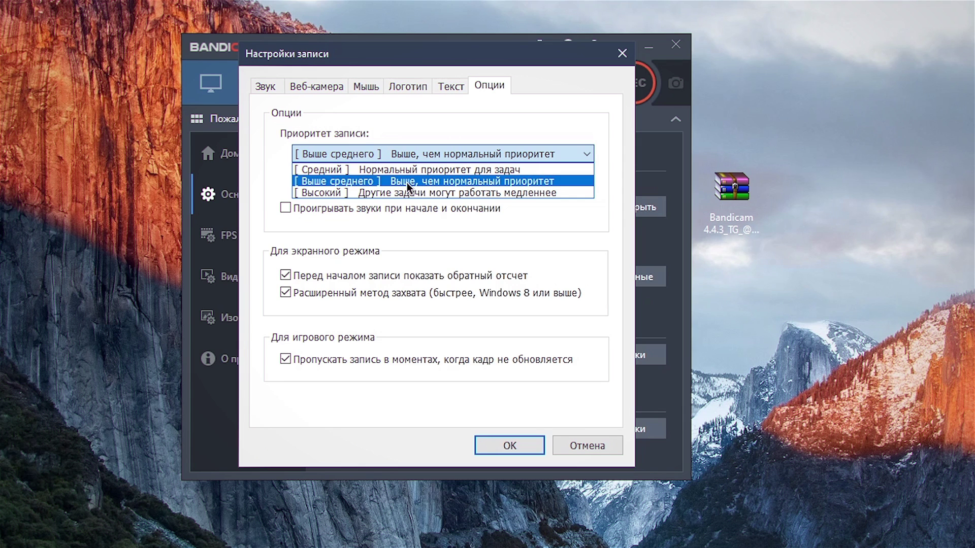
pyautogui.click(406, 182)
pyautogui.click(403, 155)
pyautogui.click(394, 182)
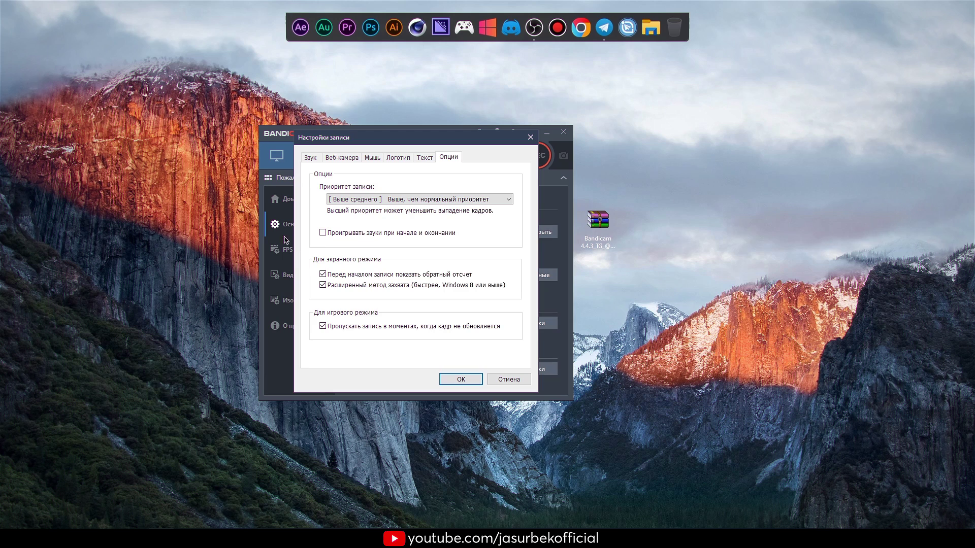